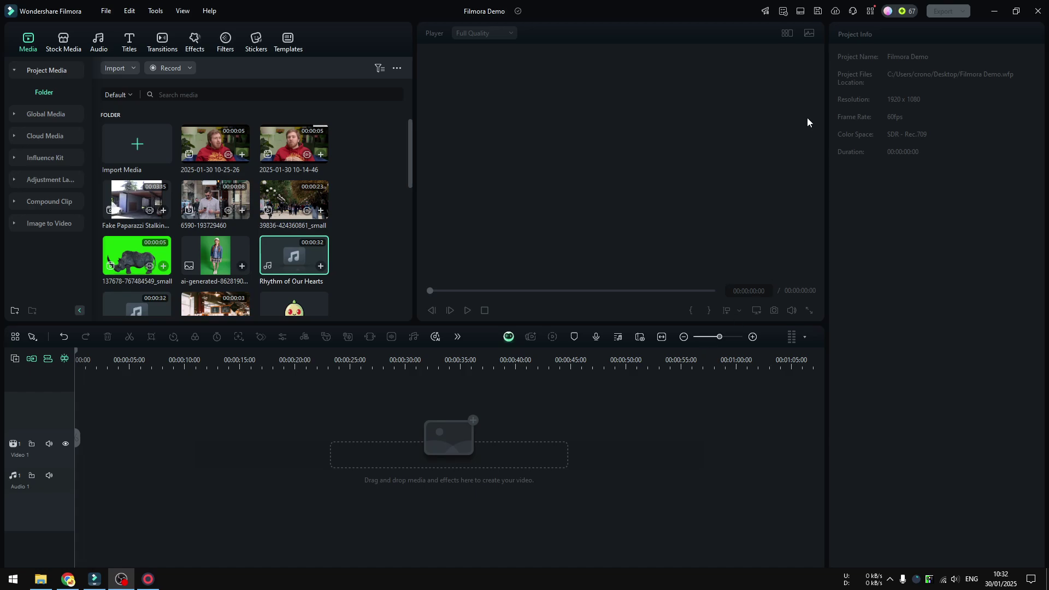
left_click_drag(215, 143, 99, 459)
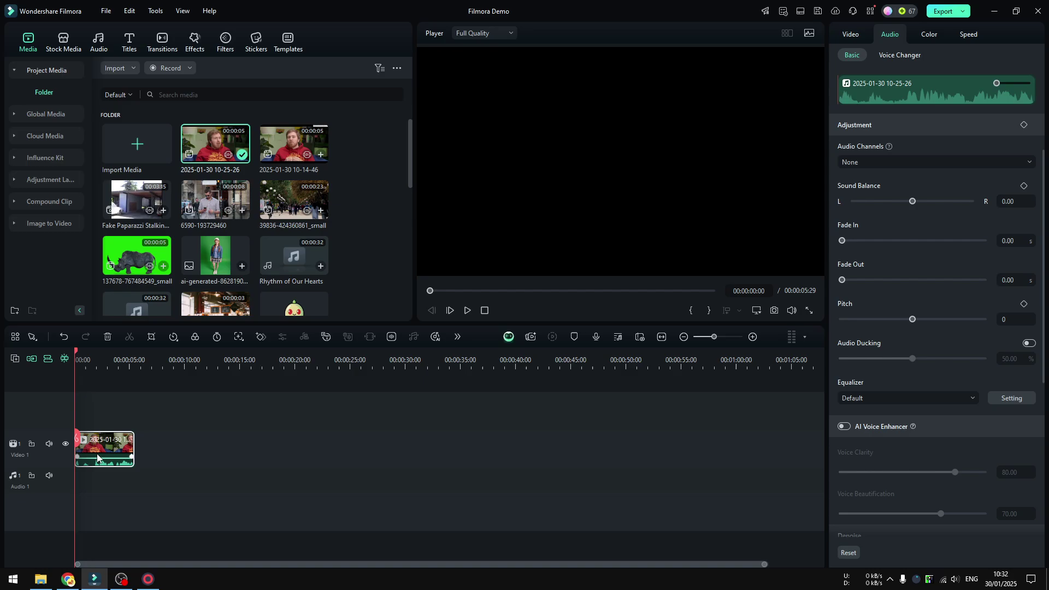
left_click_drag(322, 163, 104, 451)
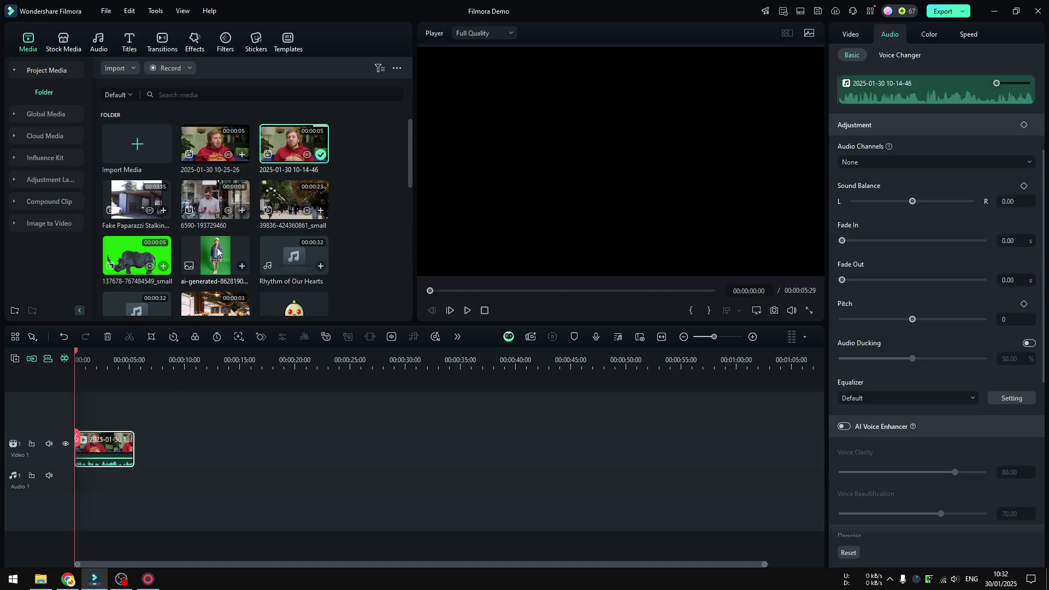
scroll(219, 253, "down", 2)
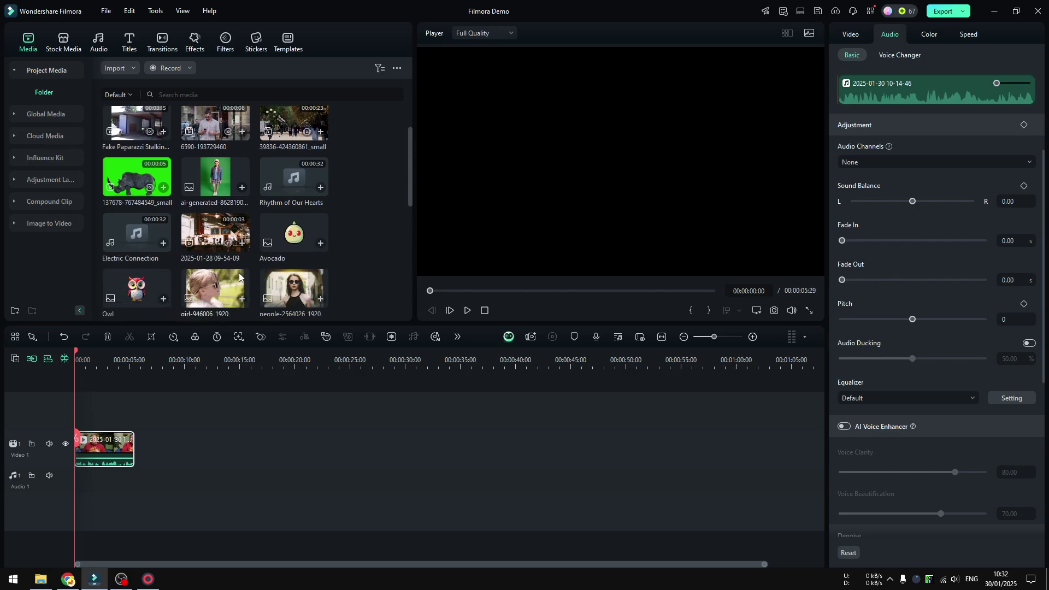
scroll(240, 275, "up", 2)
scroll(240, 274, "down", 2)
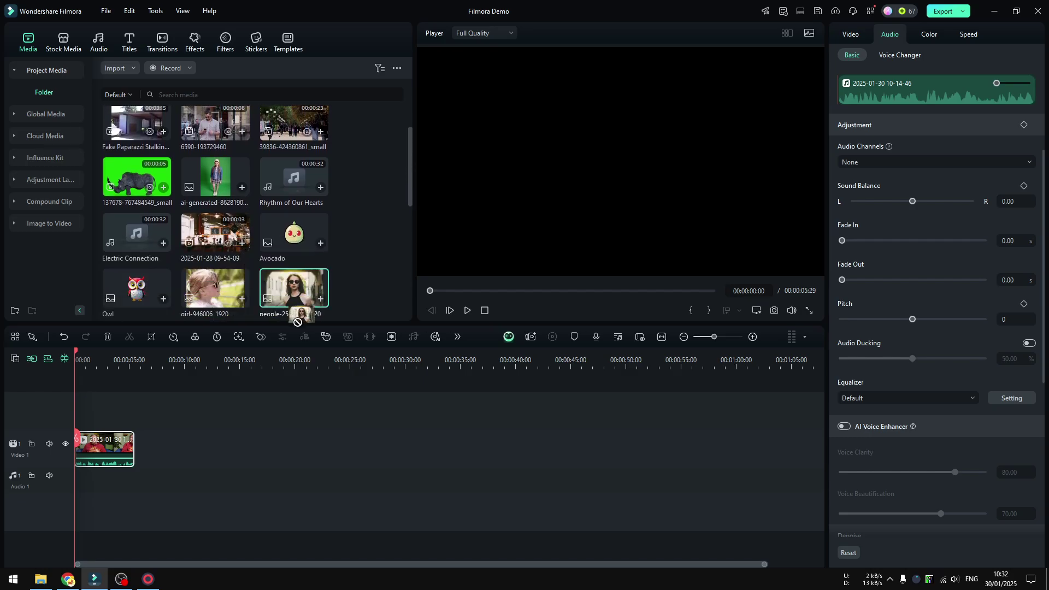
left_click_drag(300, 287, 138, 449)
scroll(311, 167, "up", 2)
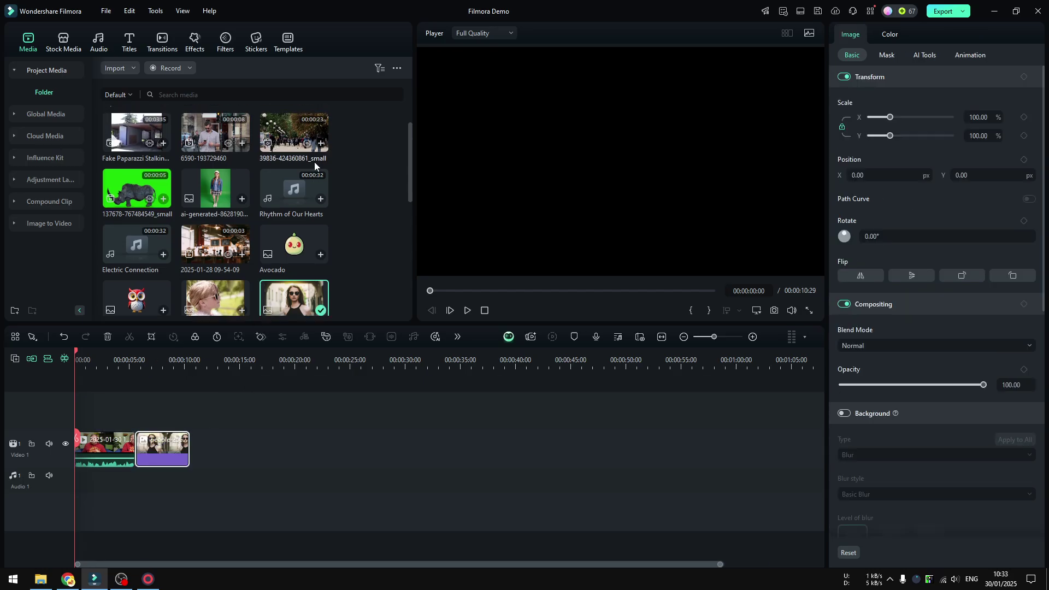
left_click_drag(213, 141, 169, 449)
left_click(182, 448)
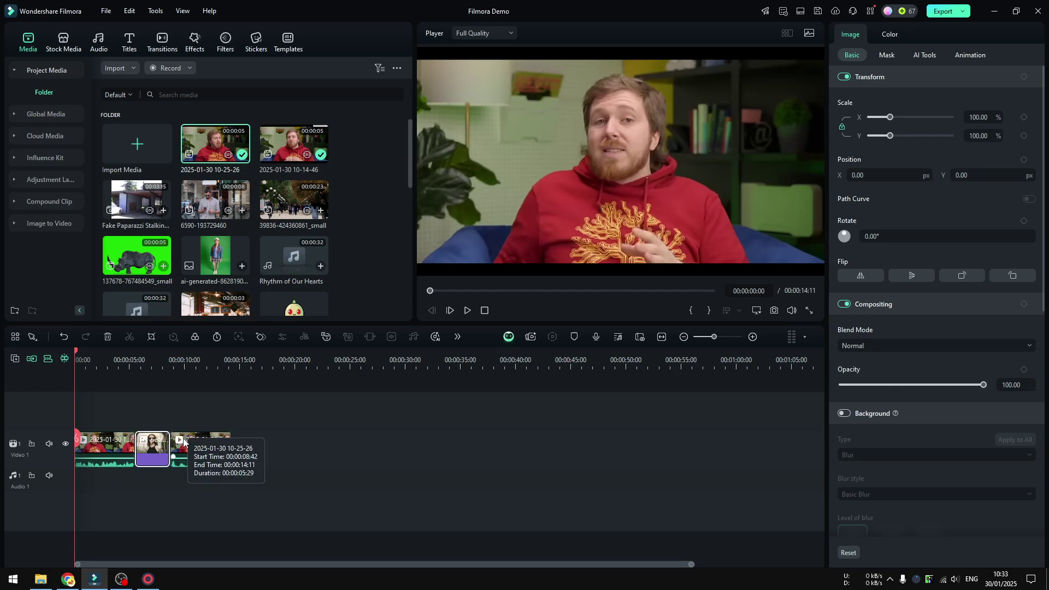
left_click(472, 313)
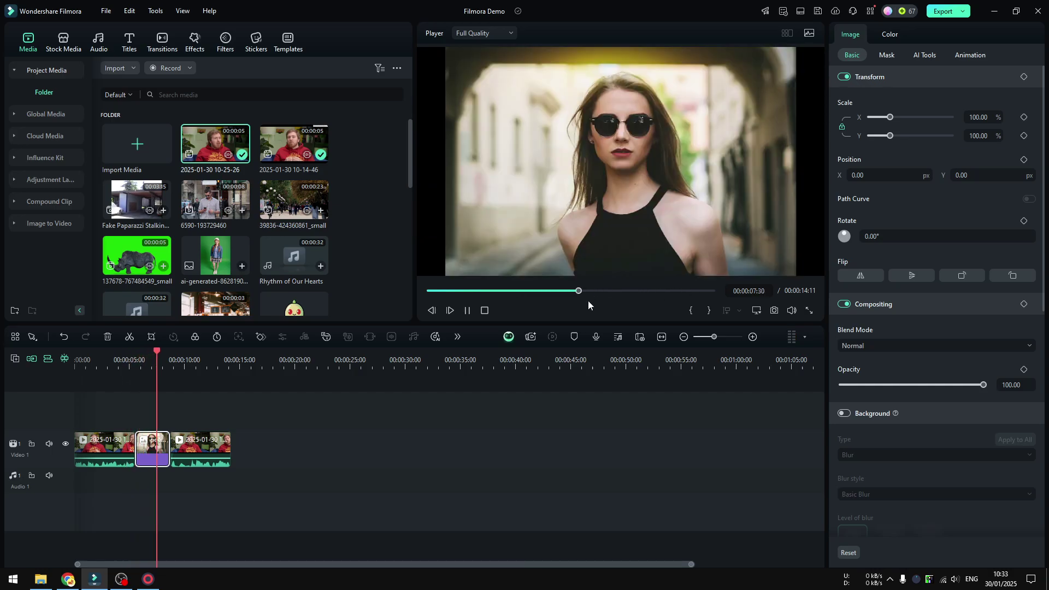
left_click(467, 310)
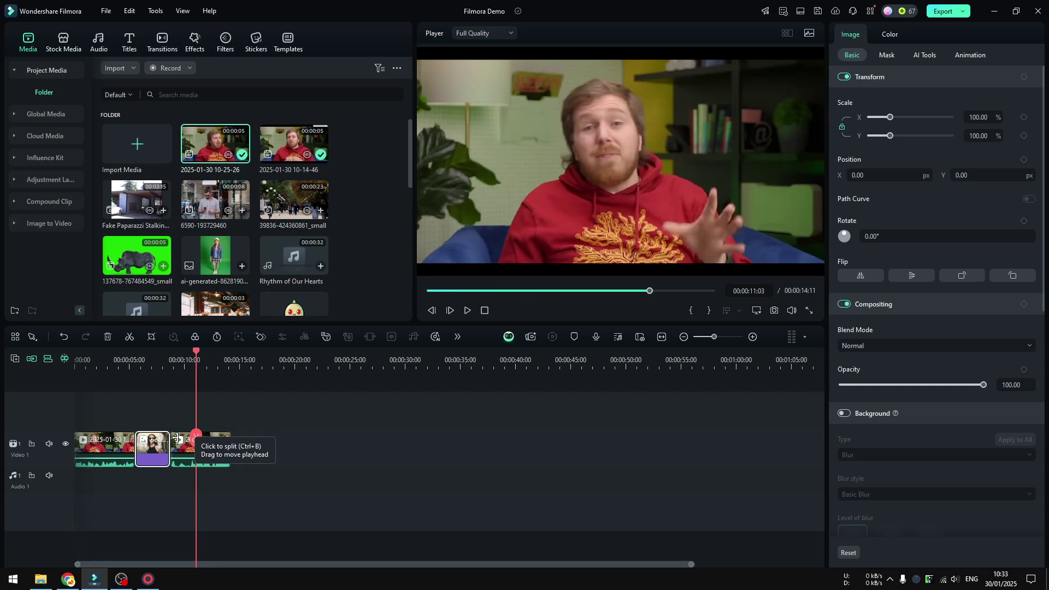
scroll(334, 179, "down", 3)
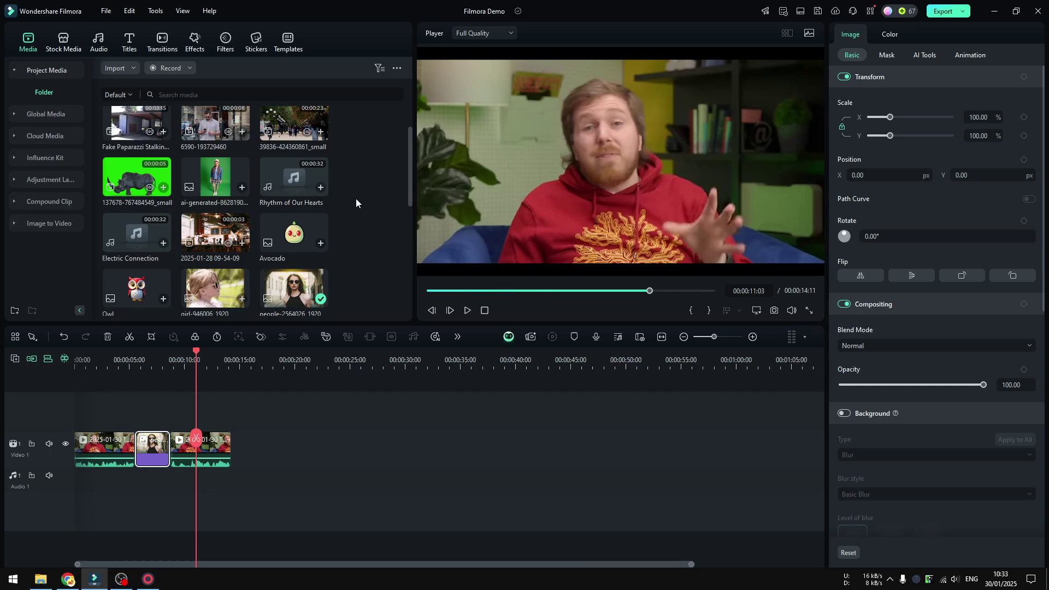
Step: Replace the Rhythm of Our Hearts music with Electric Connection on Audio 1
left_click_drag(303, 172, 64, 495)
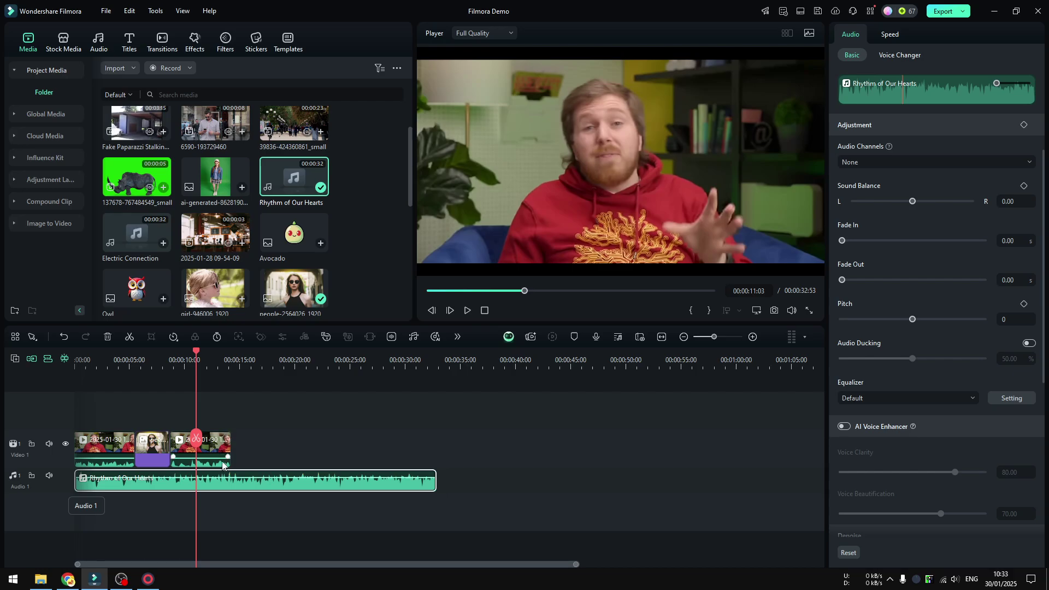
key("Delete")
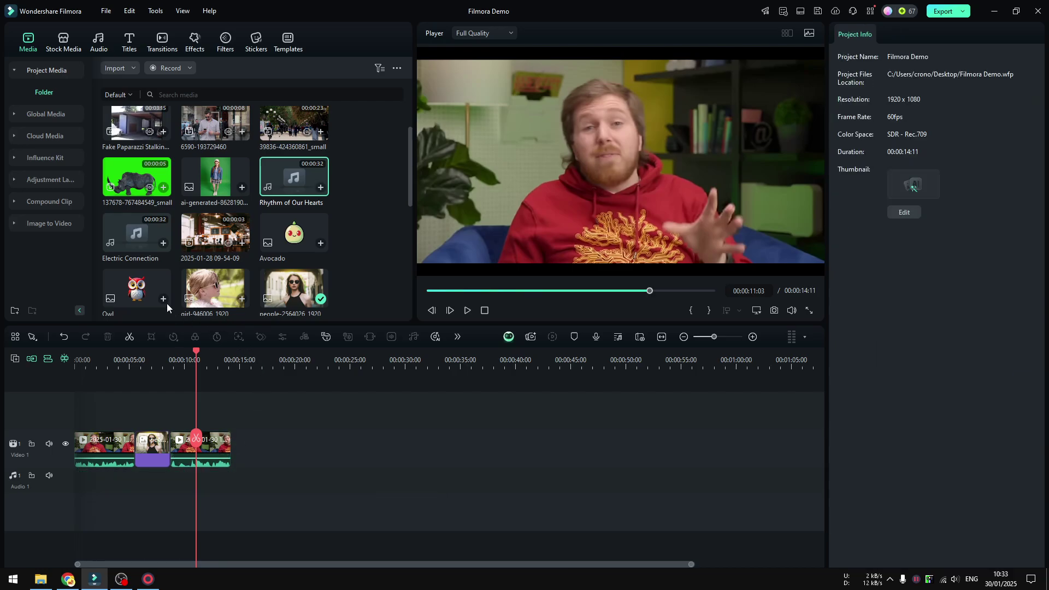
left_click_drag(137, 235, 102, 470)
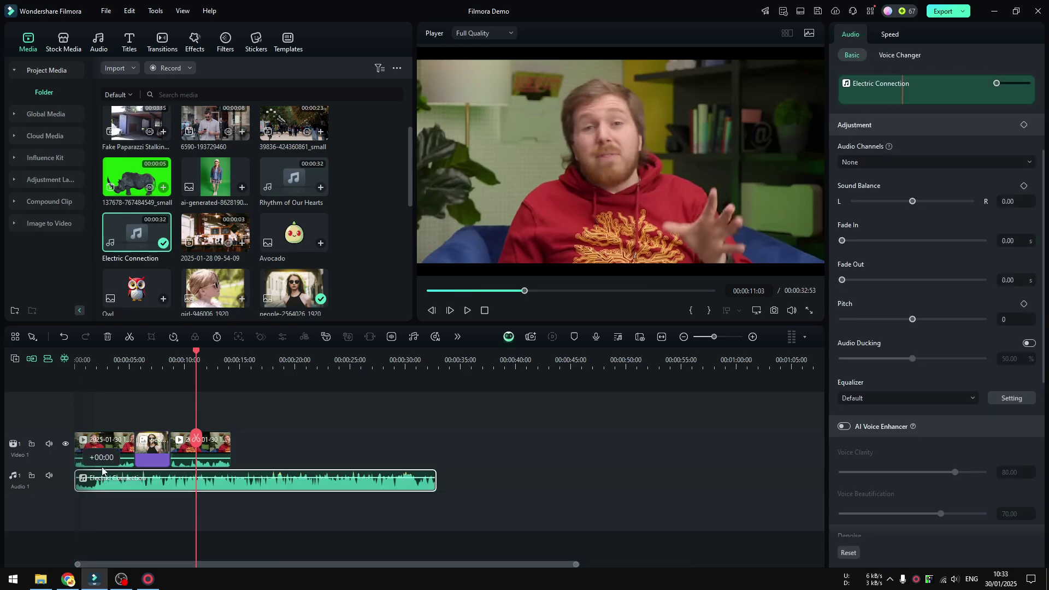
Step: Play the edit from the start and click through the three clips to review it
key("Home")
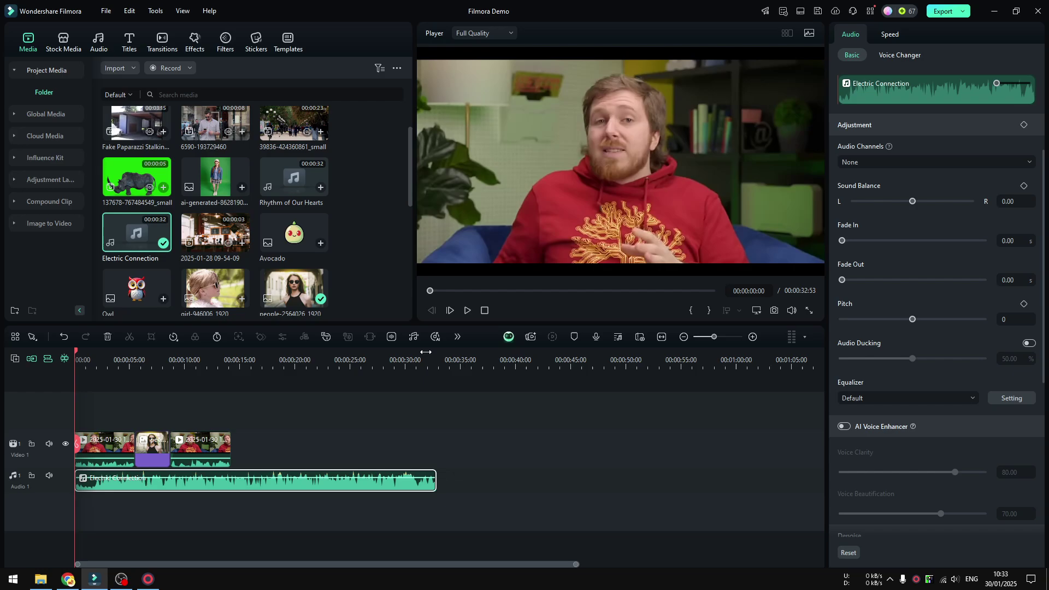
left_click(467, 311)
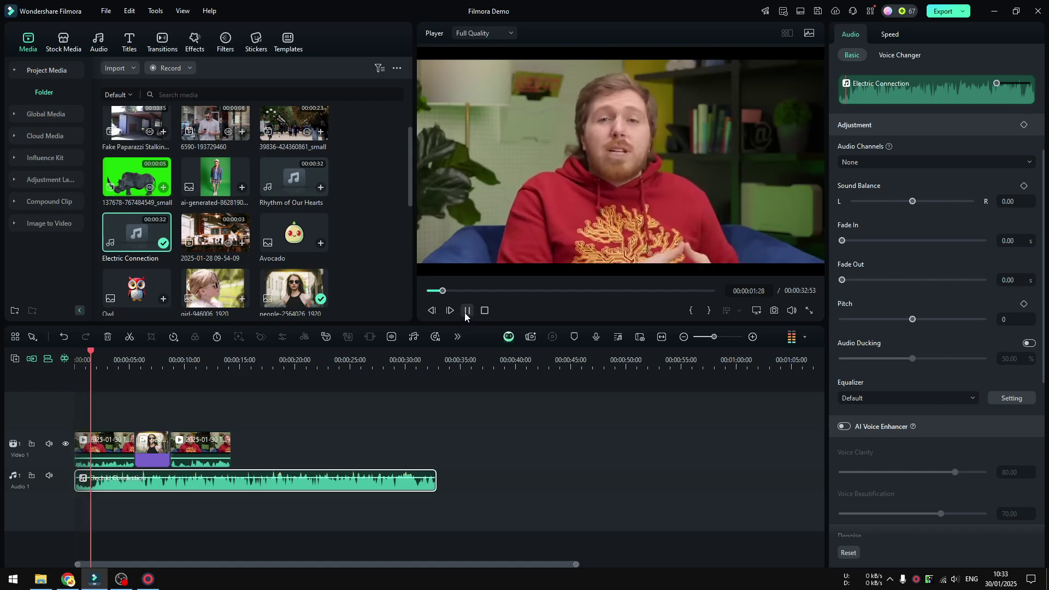
left_click(131, 361)
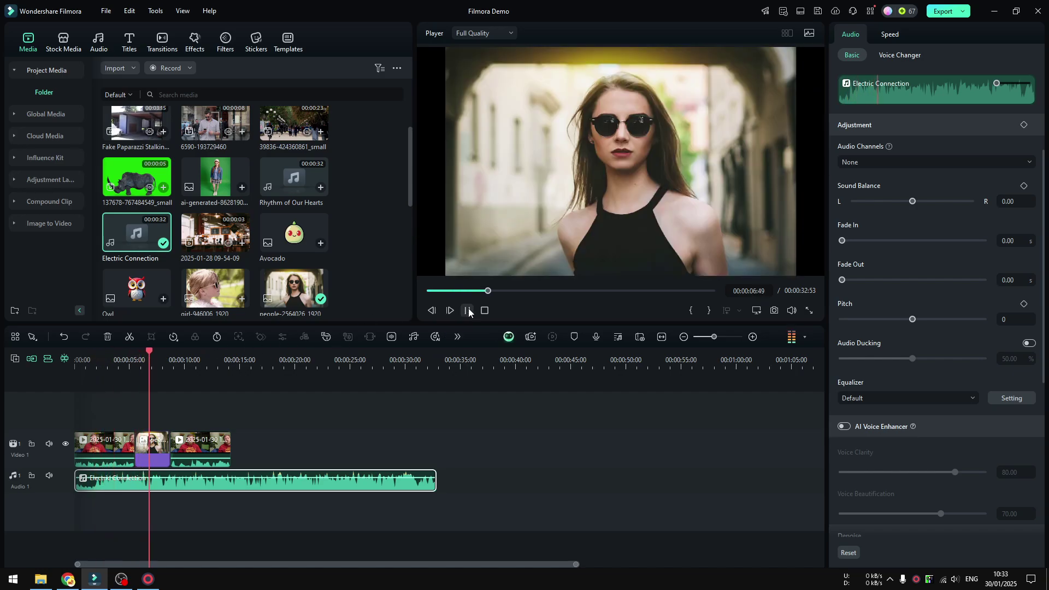
left_click(467, 310)
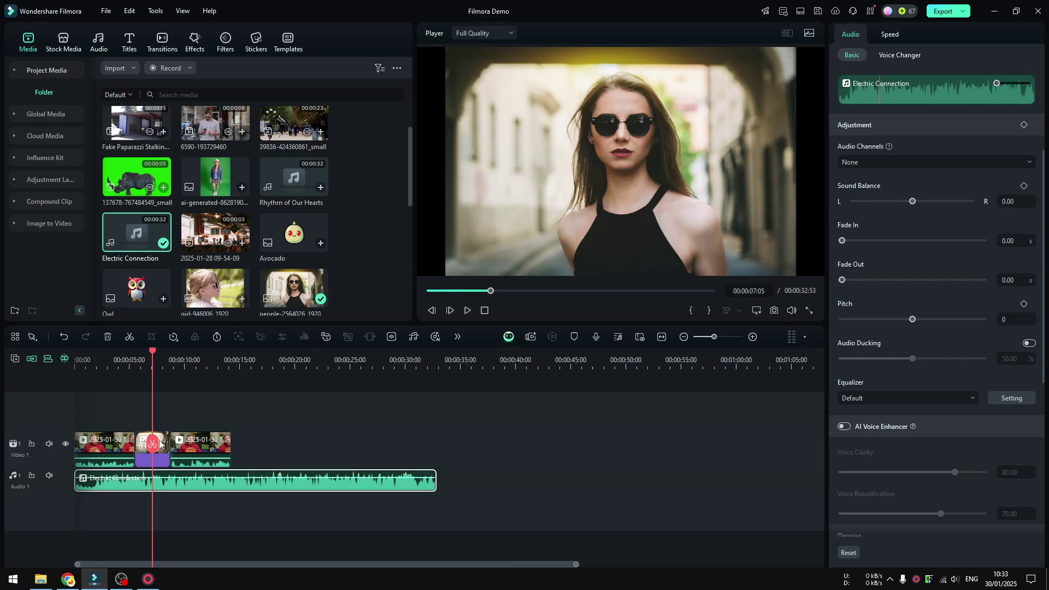
left_click(119, 449)
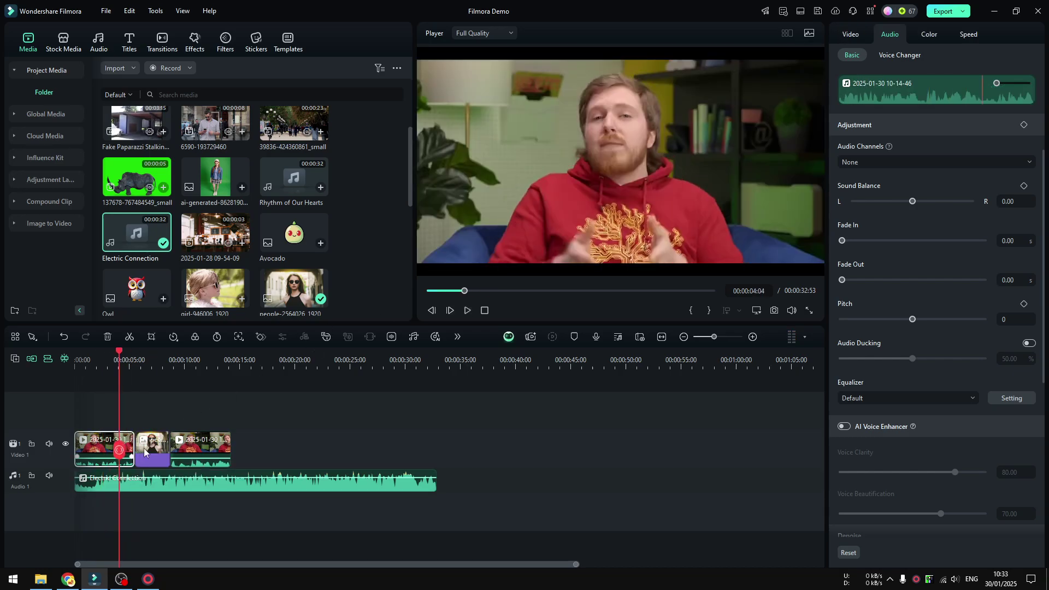
left_click(149, 450)
left_click(218, 445)
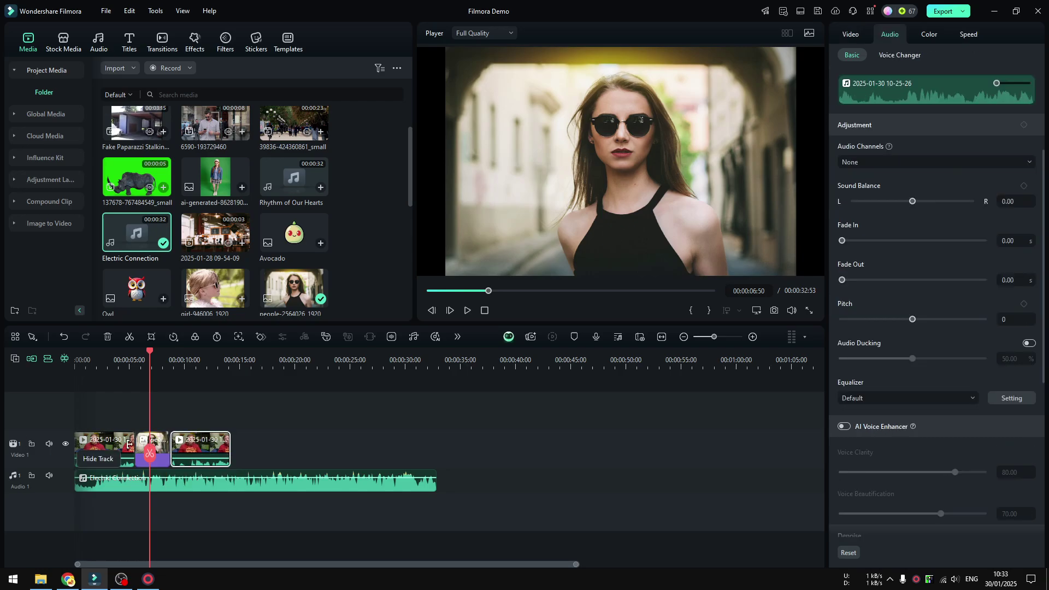
left_click(110, 452)
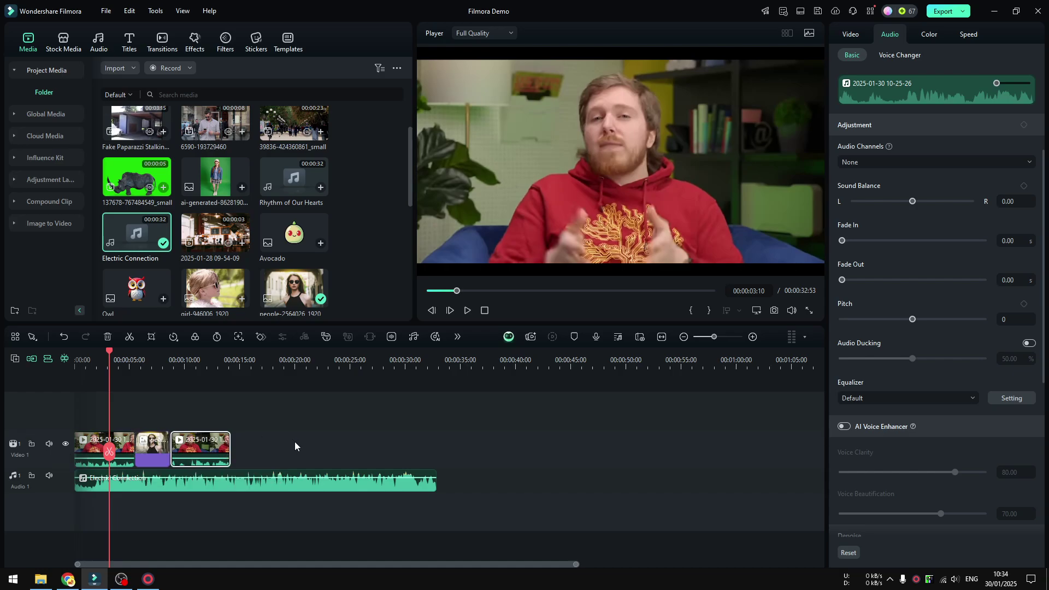
Step: Marquee-select all three Video 1 clips and enable Audio Ducking at 50%
left_click_drag(308, 441, 59, 445)
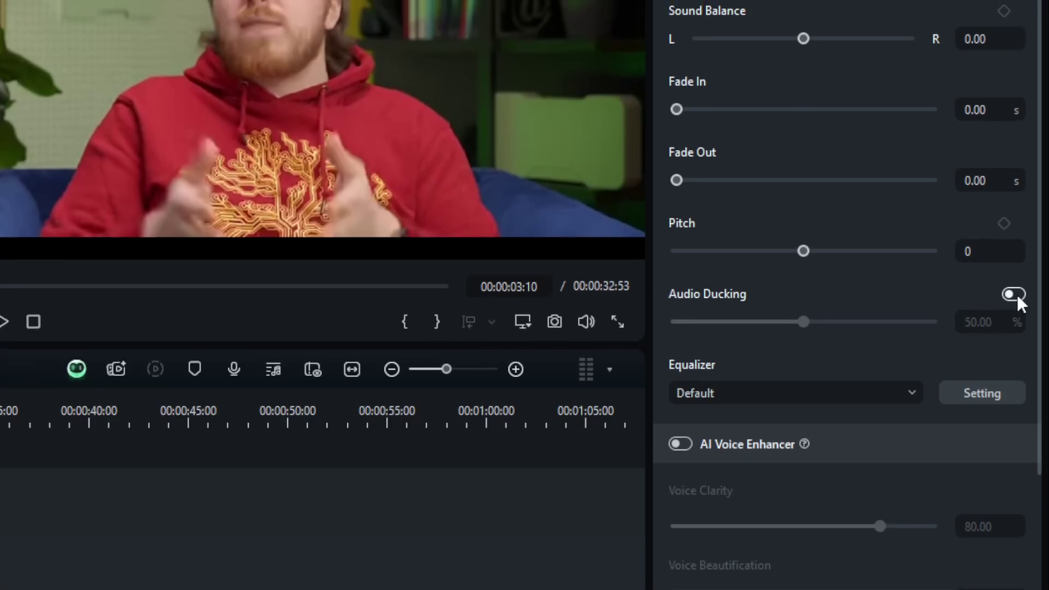
left_click(1015, 294)
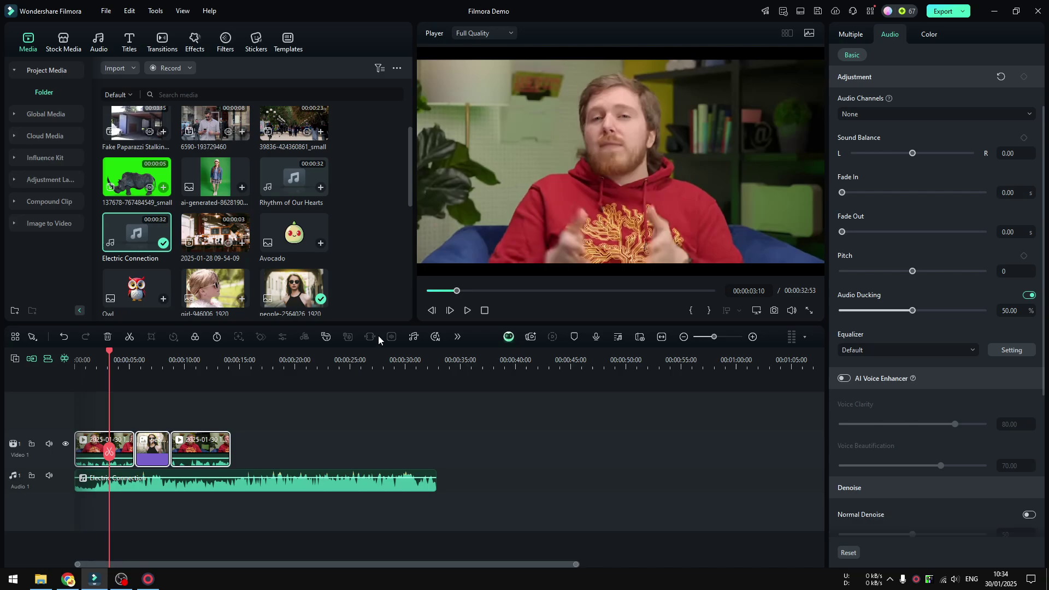
Step: Play the edit from the beginning to hear the music ducking
left_click_drag(108, 451, 75, 453)
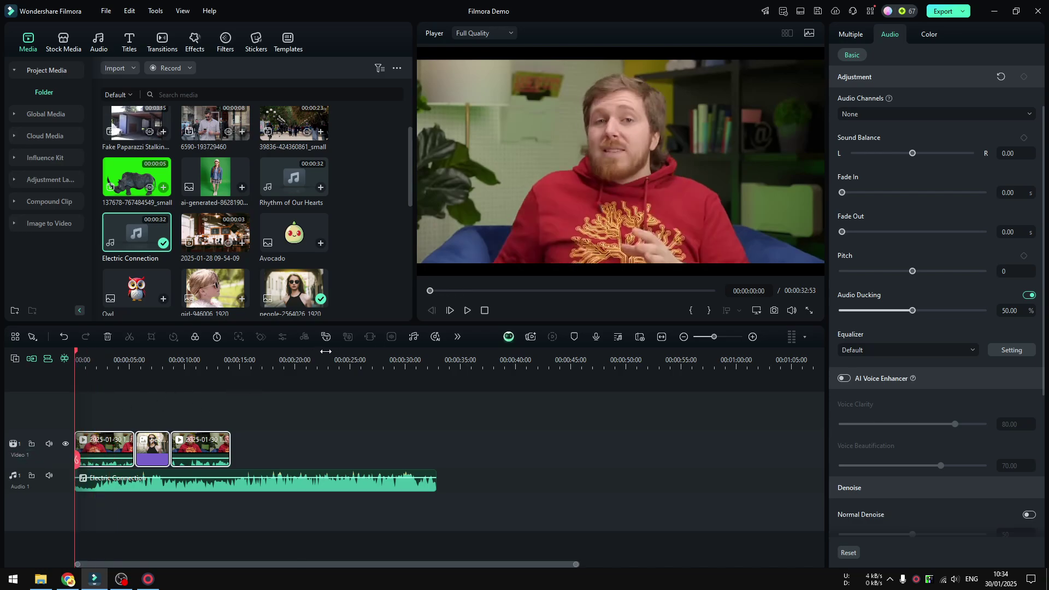
left_click(467, 310)
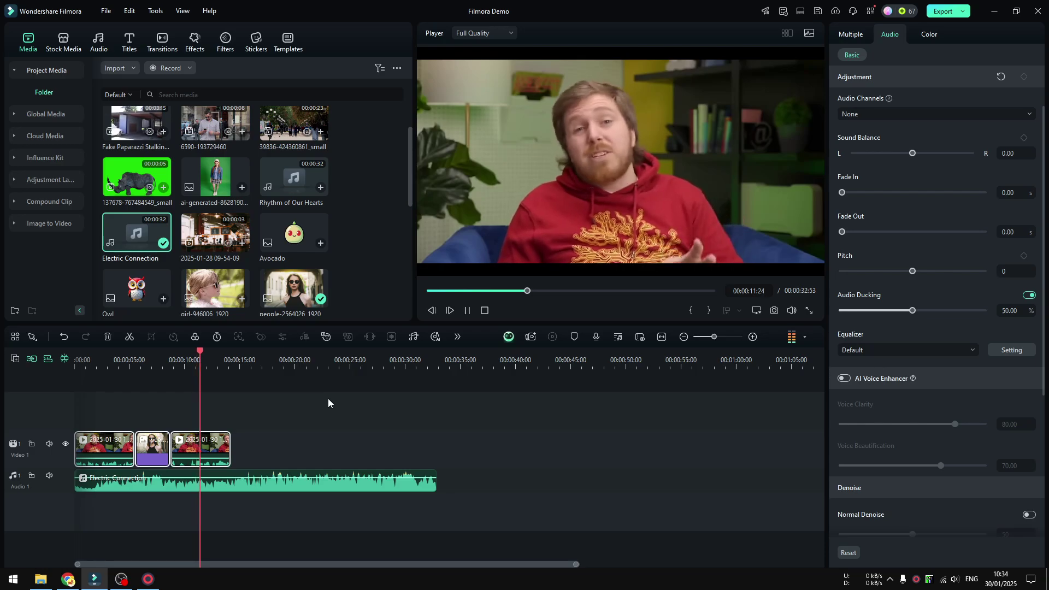
key("space")
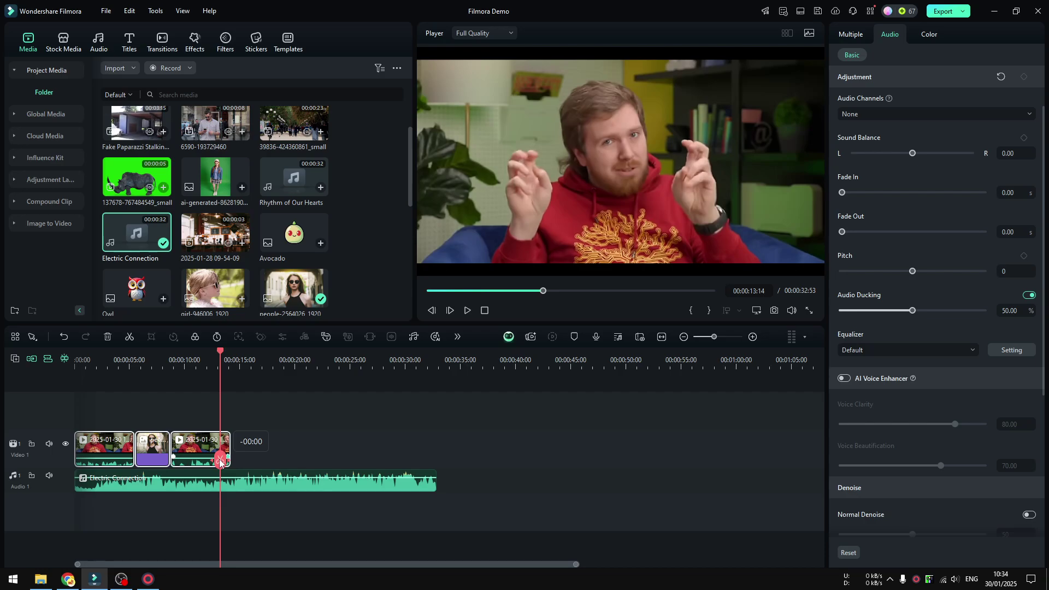
Step: Select the photo clip, then the second talking clip, to check their audio settings
left_click_drag(222, 461, 171, 456)
left_click(162, 443)
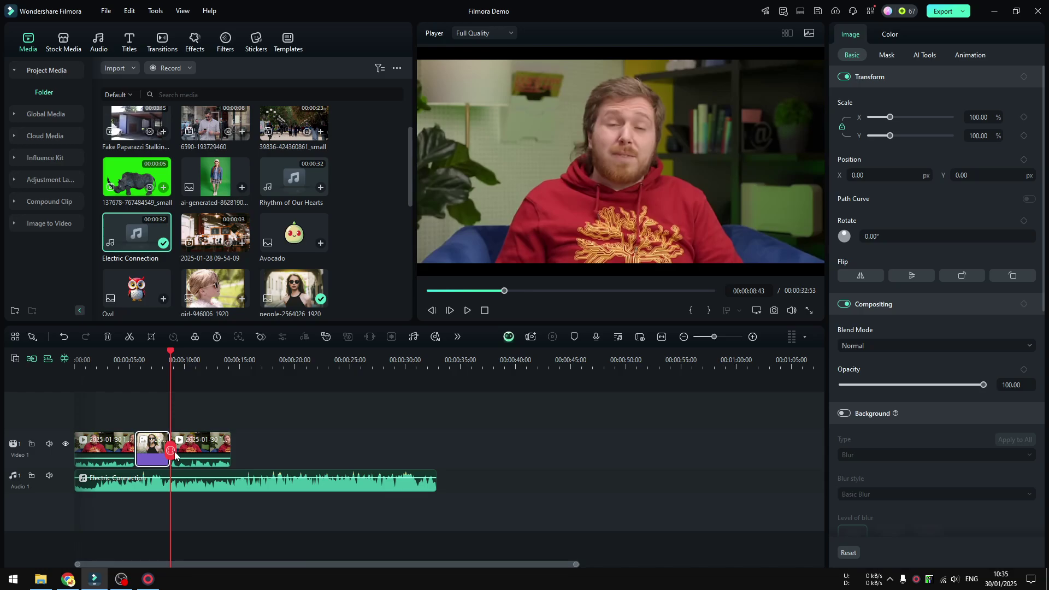
left_click(206, 446)
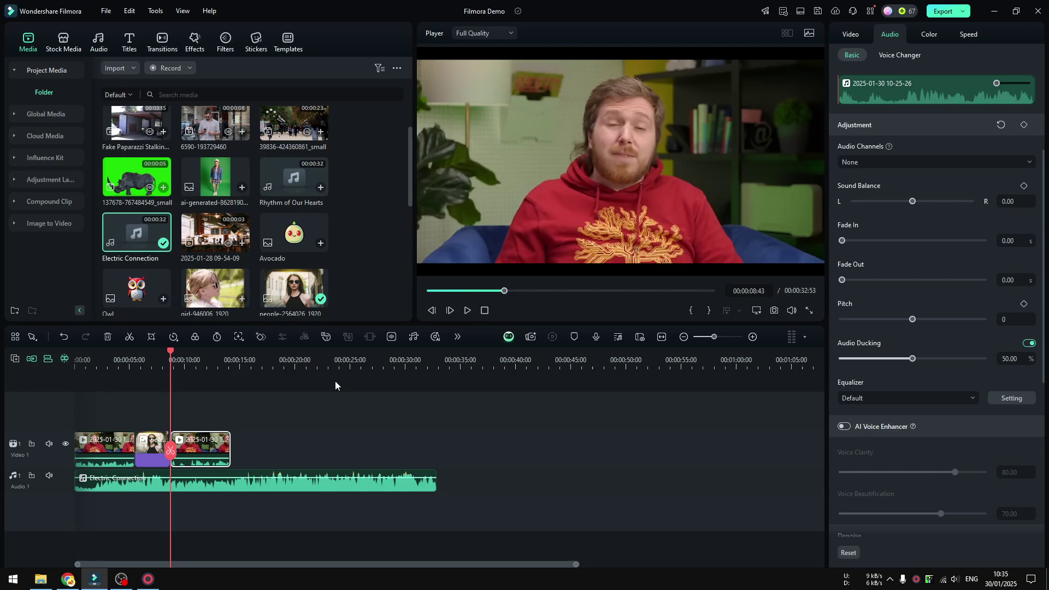
Step: Enable Auto Normalization on the Electric Connection music clip, then reselect the second talking clip
left_click(274, 487)
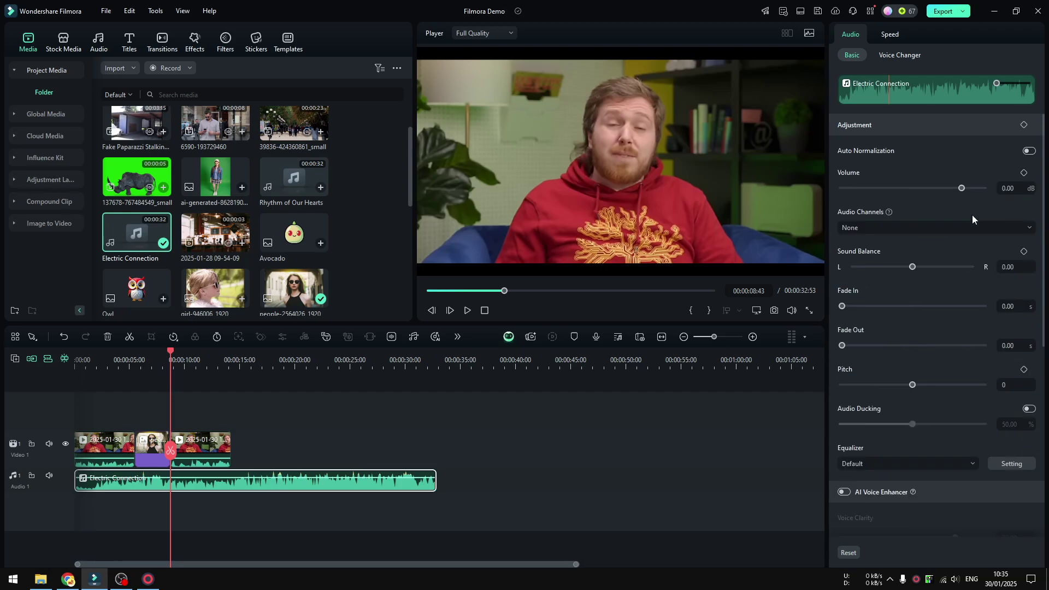
left_click(1030, 152)
left_click(1030, 151)
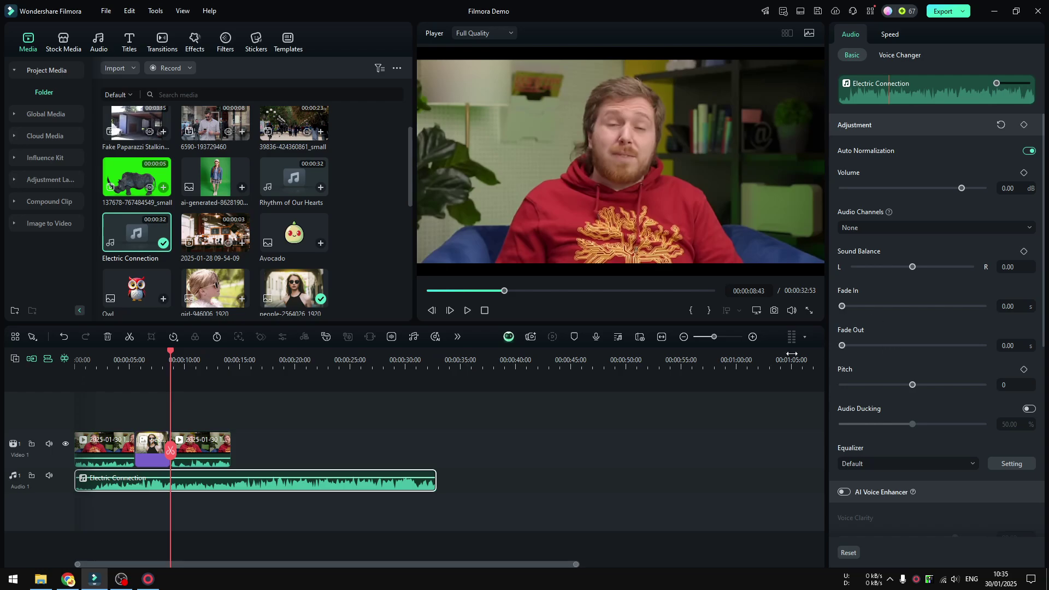
left_click(208, 443)
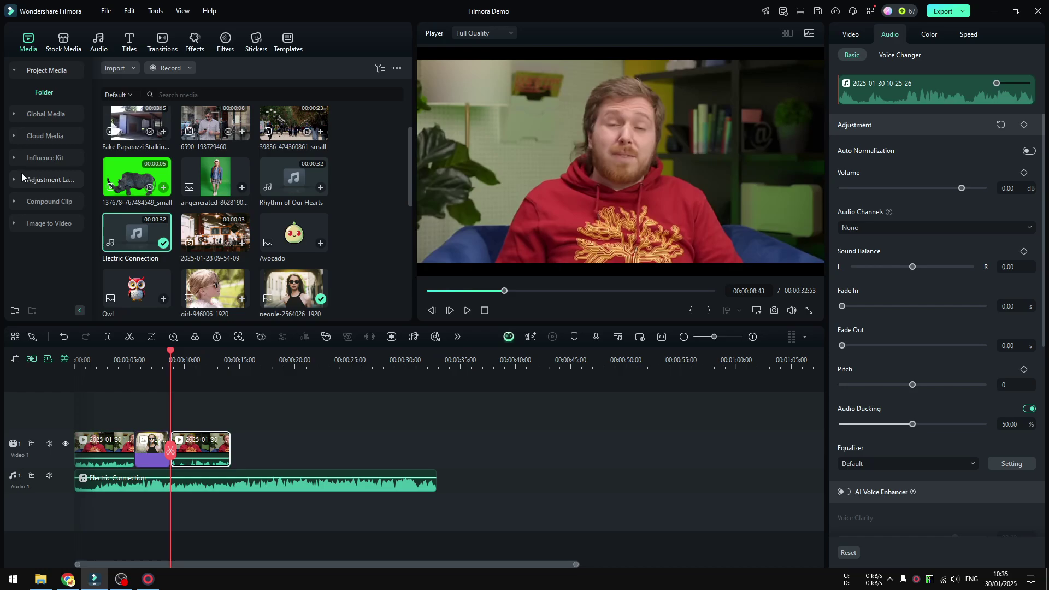
Step: Preview the Mouse click sound effect and drop it on a new Audio 2 track near 8 seconds
left_click(96, 38)
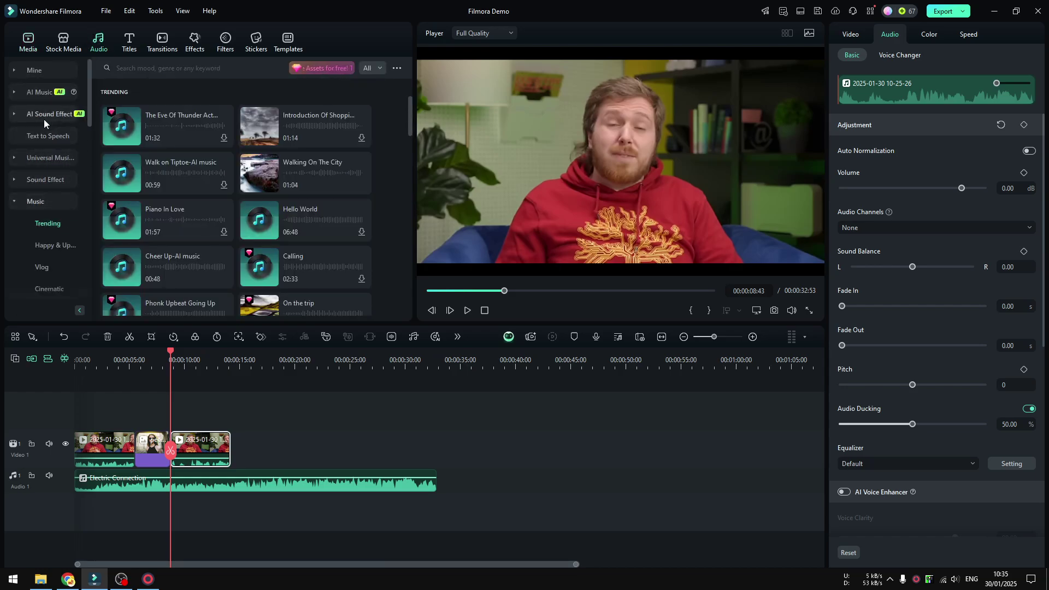
scroll(263, 205, "down", 2)
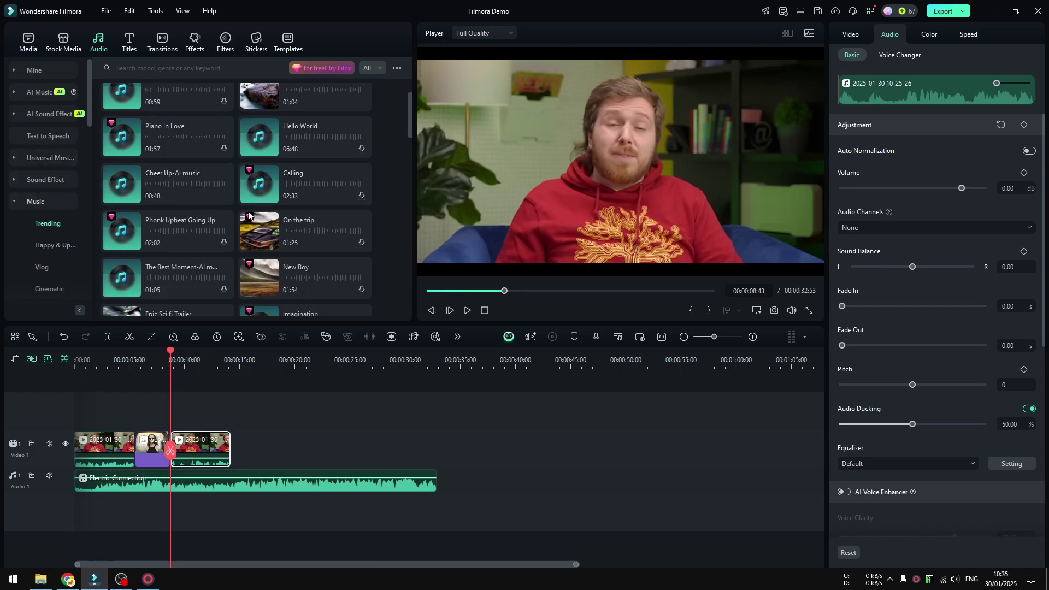
scroll(247, 202, "up", 2)
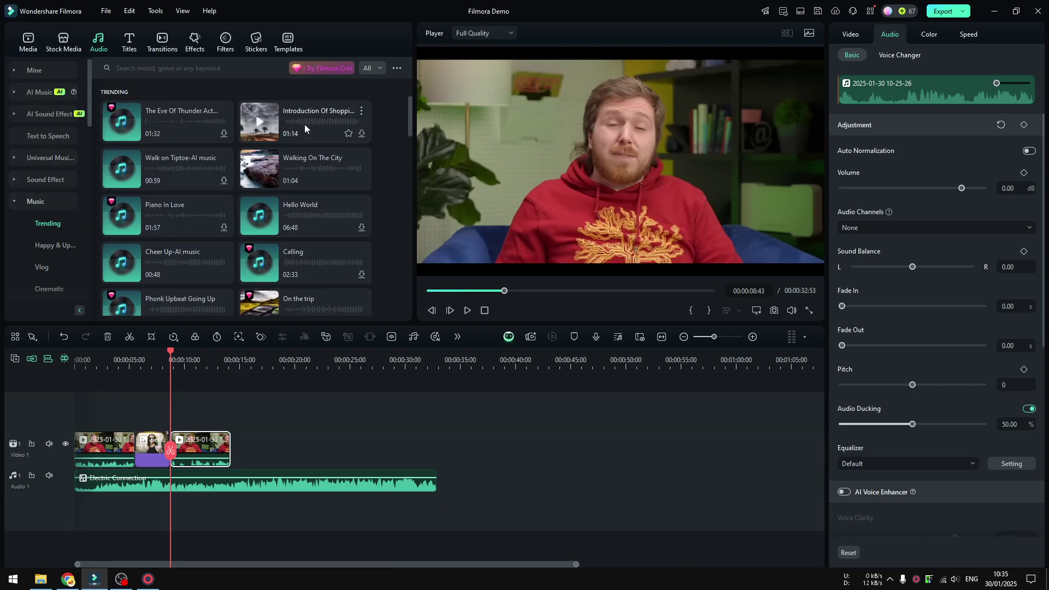
left_click(64, 176)
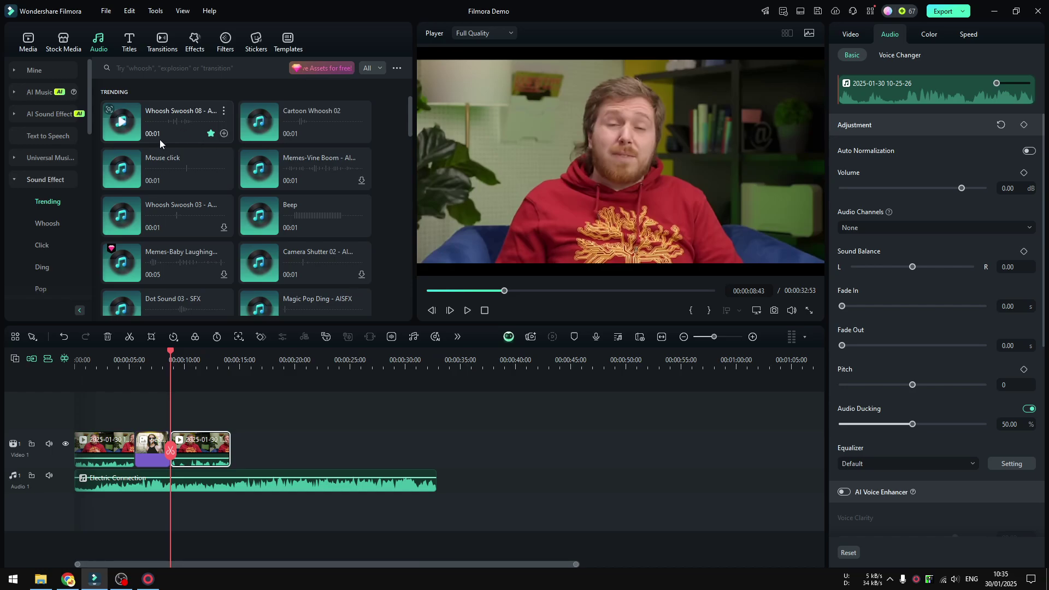
left_click(166, 173)
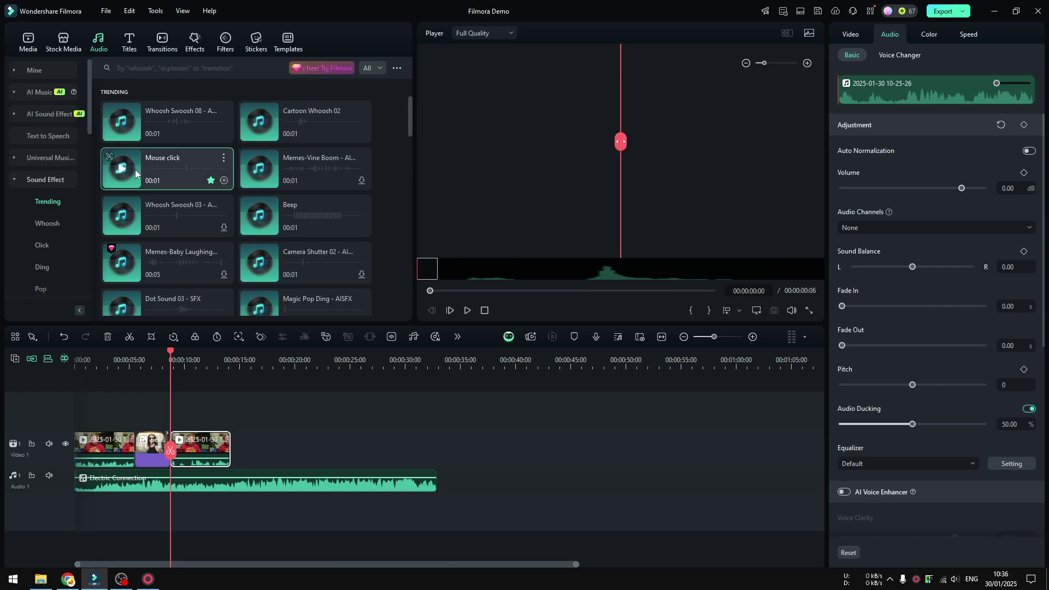
left_click_drag(160, 165, 172, 519)
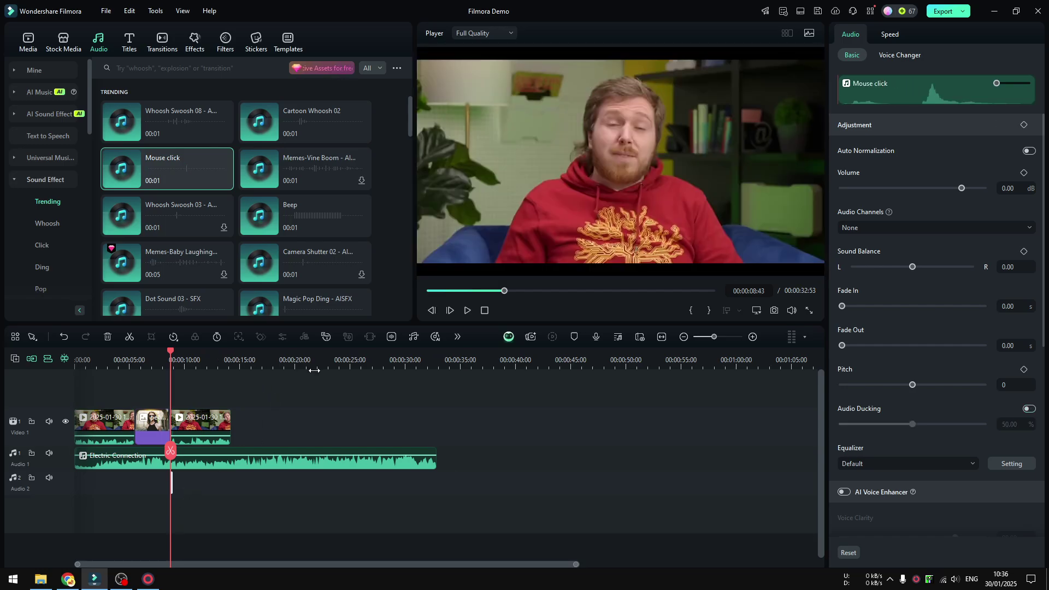
scroll(176, 455, "up", 3)
Step: Play around 8 s and snap the Mouse click effect to the second talking clip's start
left_click_drag(176, 455, 105, 455)
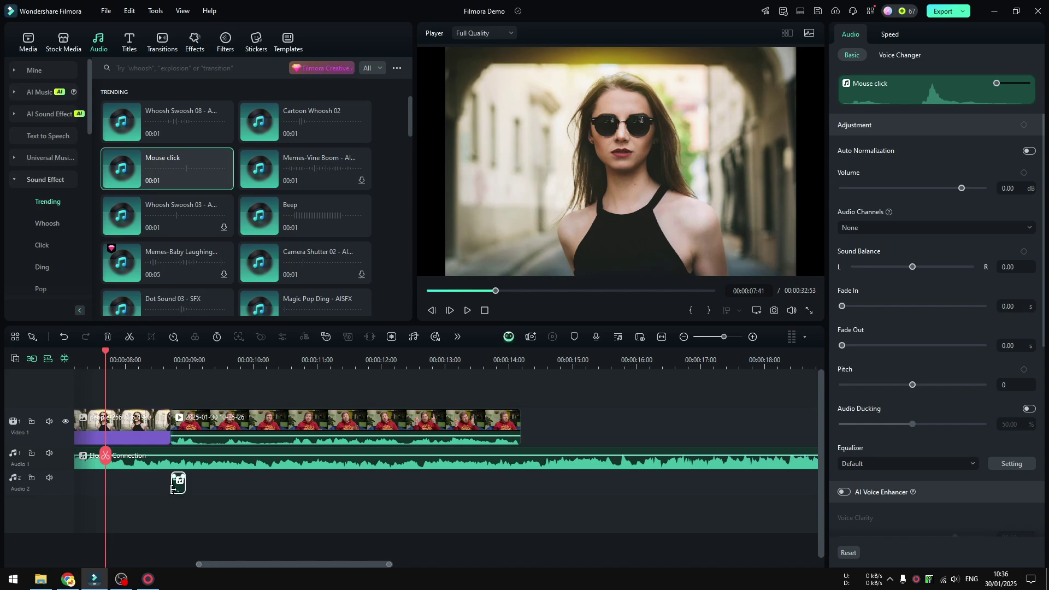
left_click(467, 311)
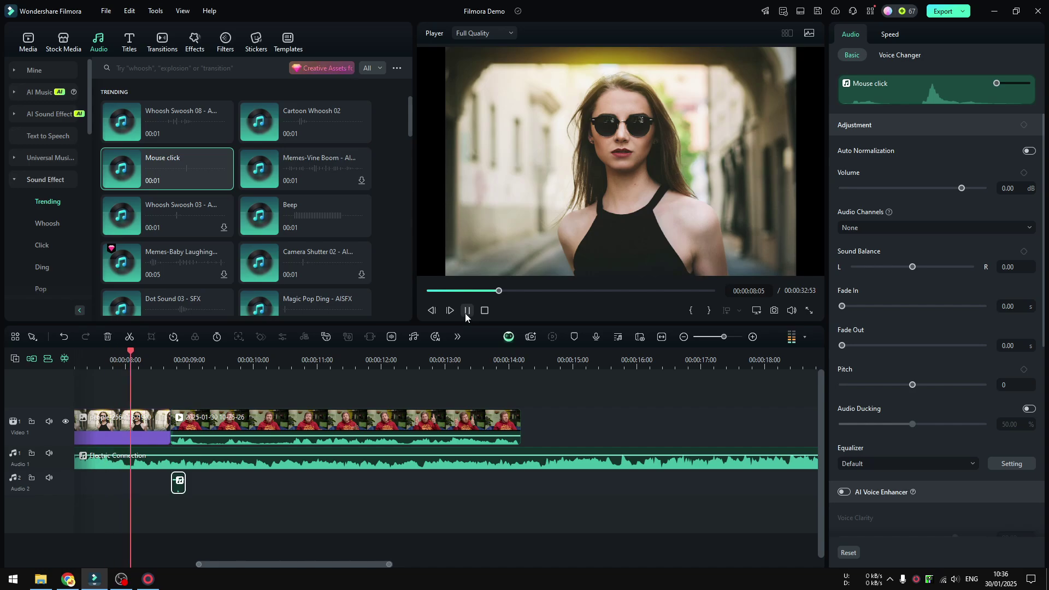
left_click(467, 311)
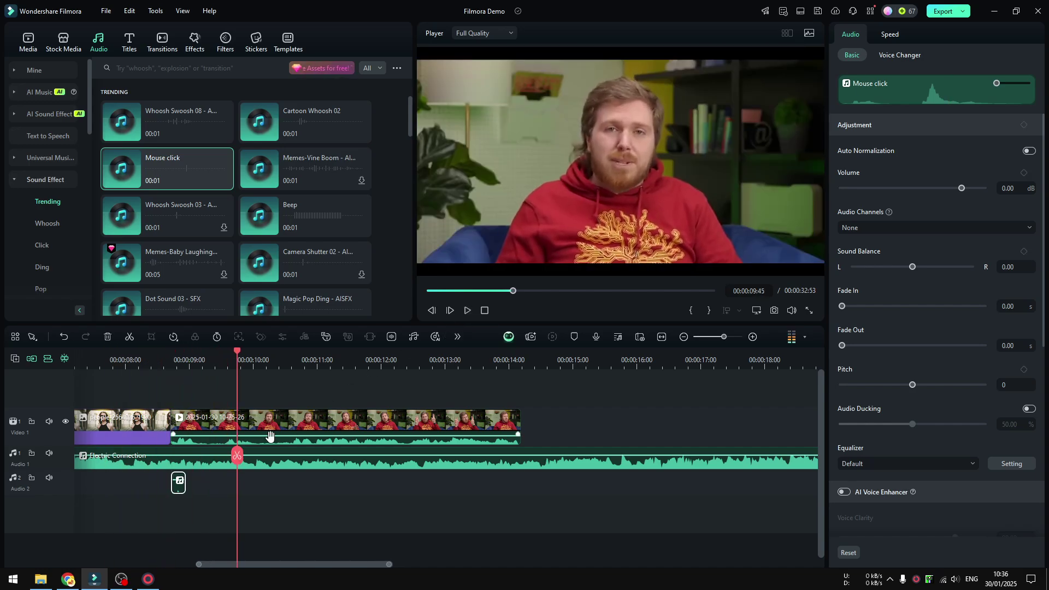
left_click(157, 364)
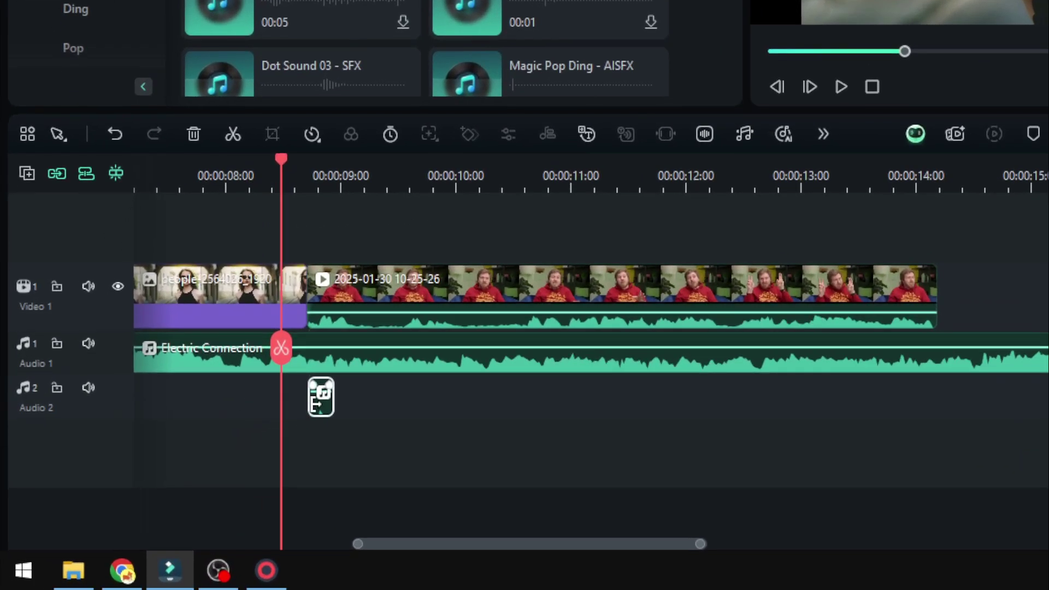
mouse_move(322, 411)
left_mouse_down()
mouse_move(292, 405)
mouse_move(331, 403)
left_mouse_up()
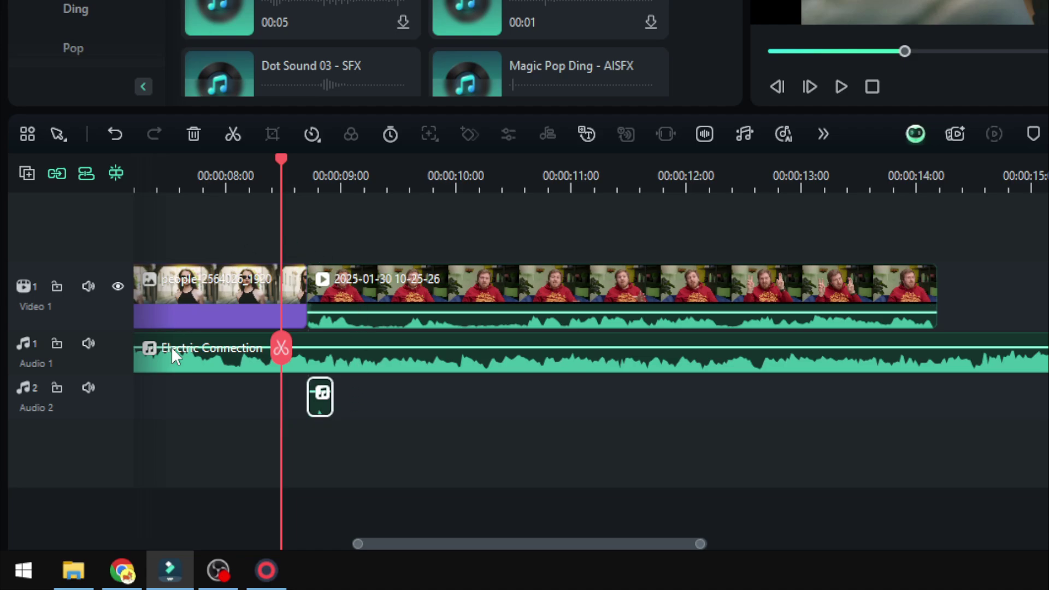
Step: Enable Audio Ducking on the Mouse click clip and replay around 9 s to check it
left_click(530, 303)
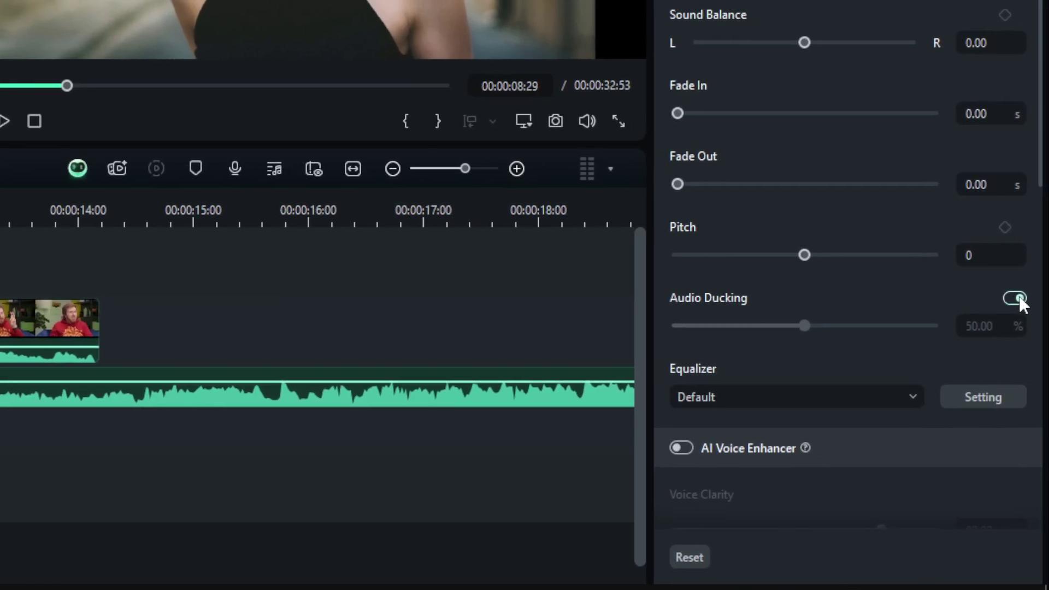
left_click(1016, 297)
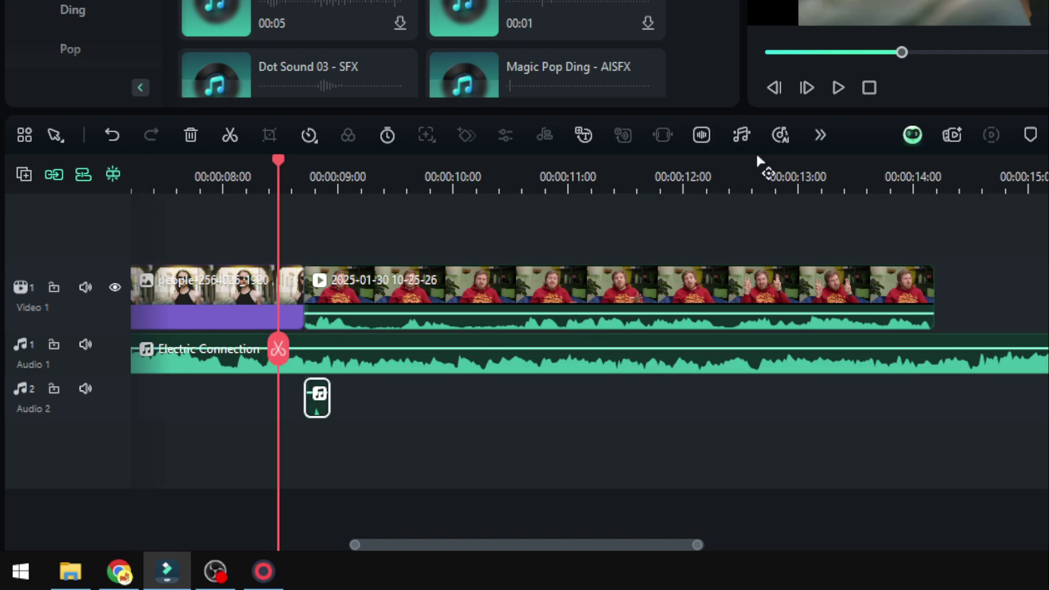
left_click(844, 91)
left_click(843, 93)
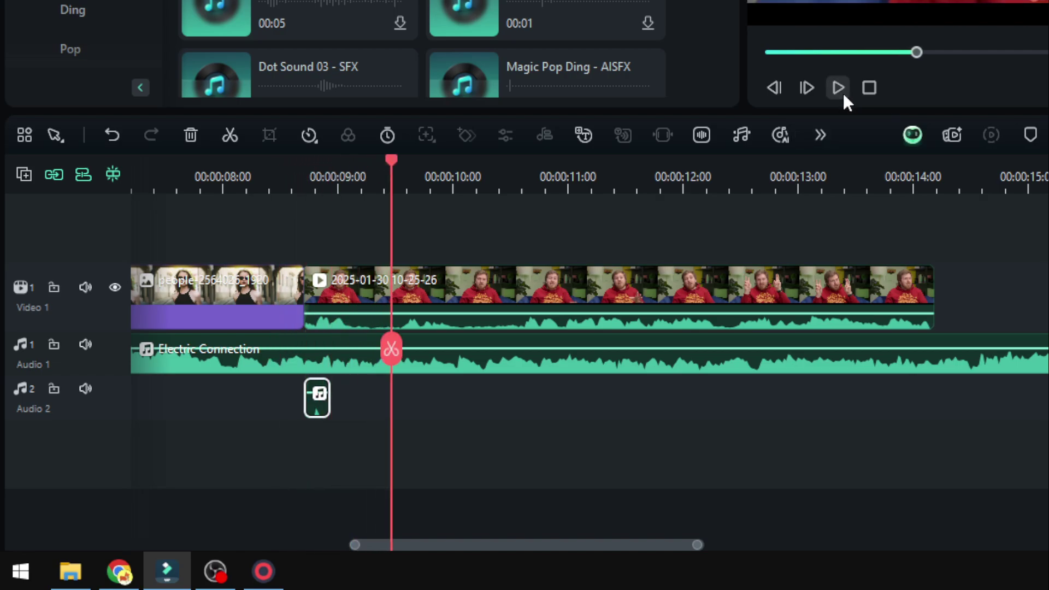
left_click_drag(396, 336, 186, 350)
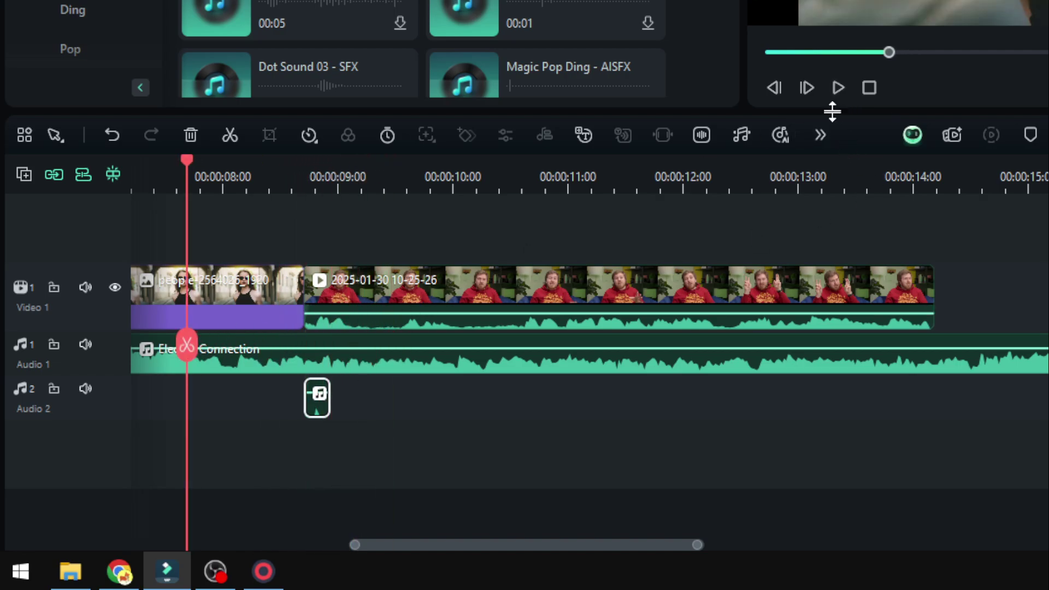
left_click(838, 87)
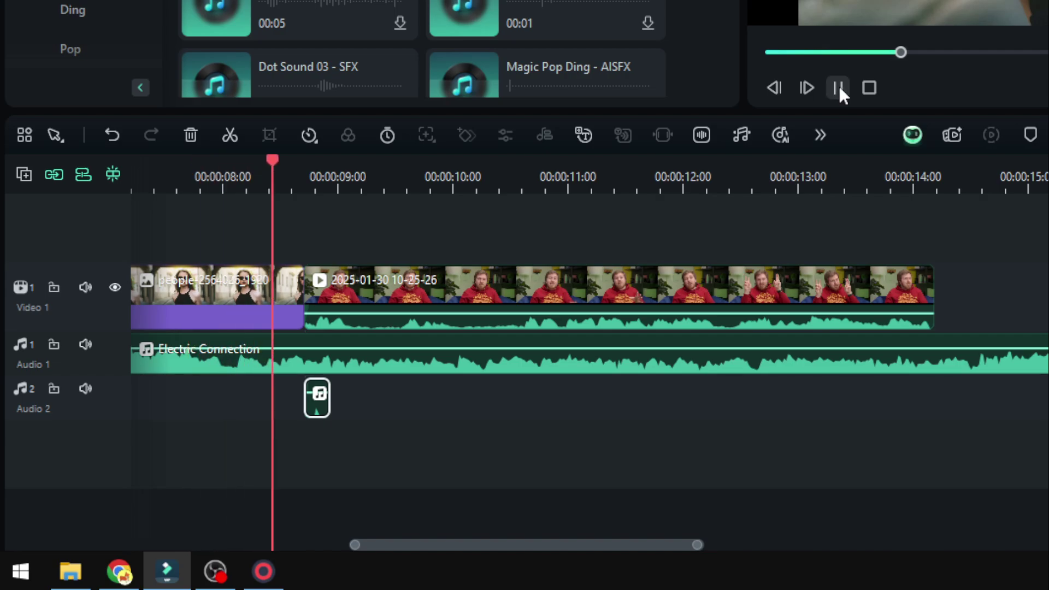
left_click(837, 86)
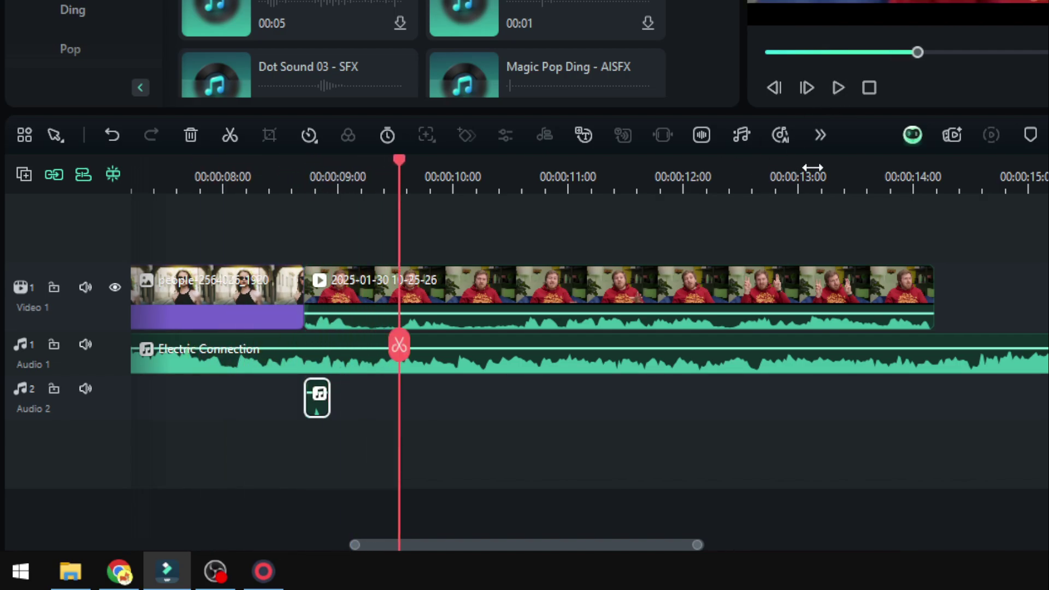